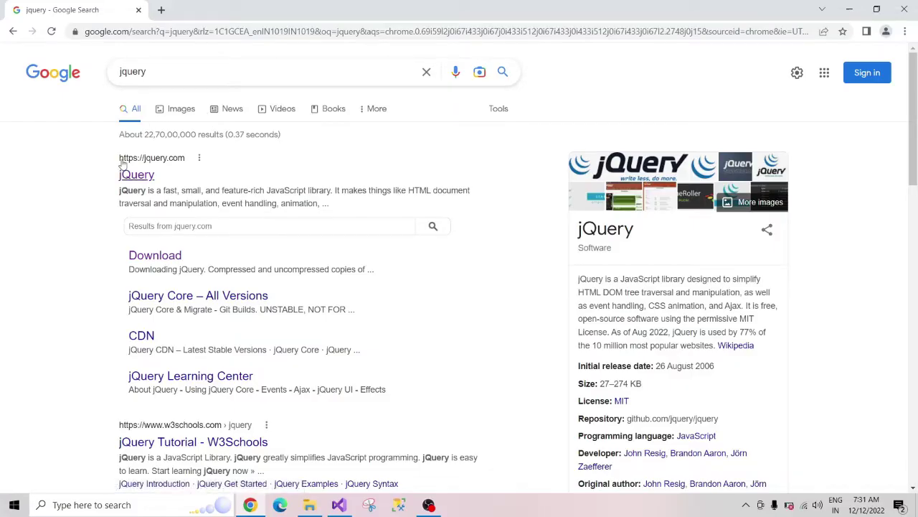
# Go from the jquery.com search result to the jQuery 3.6.1 download page.
pyautogui.click(161, 162)
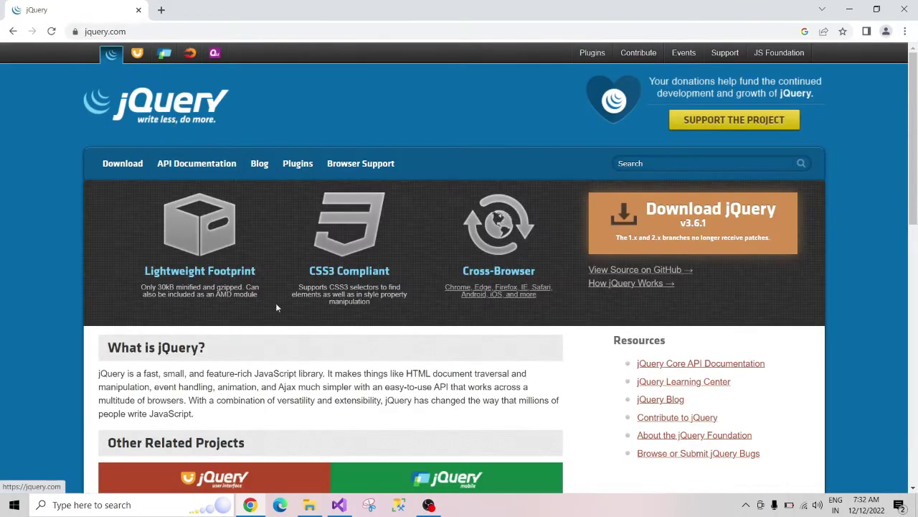
pyautogui.click(631, 225)
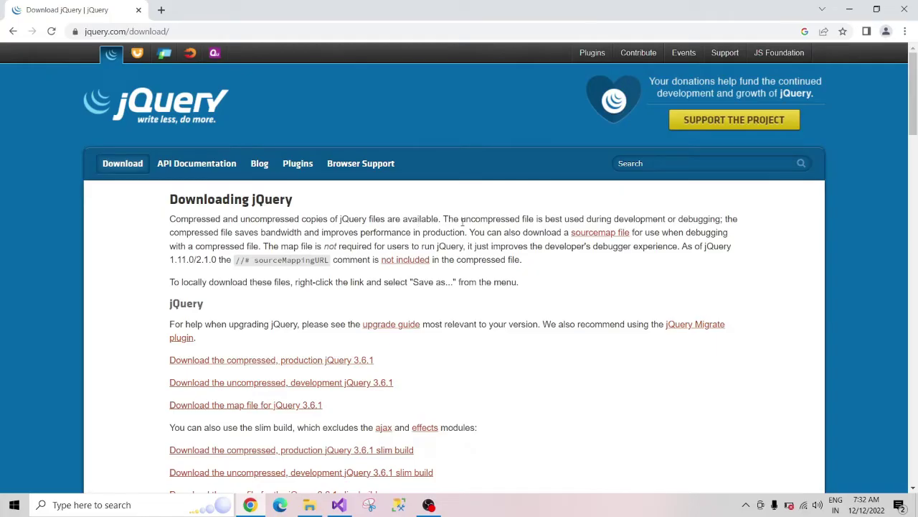
pyautogui.doubleClick(389, 222)
pyautogui.doubleClick(494, 231)
# Read the download notes on compressed versus uncompressed copies for development and debugging.
pyautogui.doubleClick(574, 220)
pyautogui.tripleClick(574, 219)
pyautogui.doubleClick(573, 220)
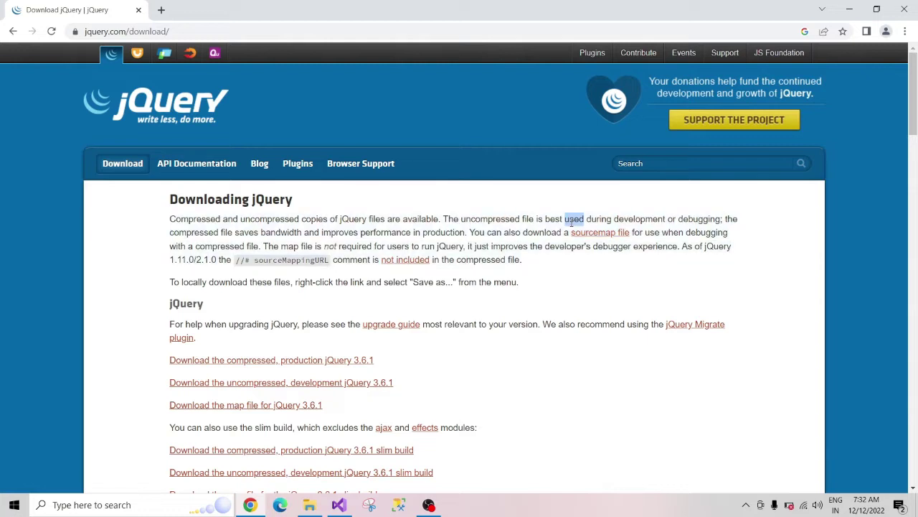
pyautogui.doubleClick(696, 219)
pyautogui.tripleClick(696, 219)
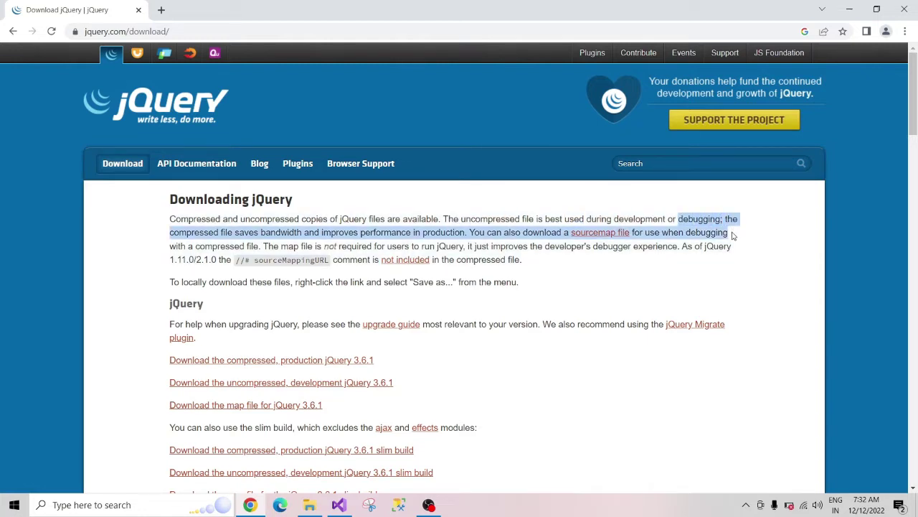
pyautogui.doubleClick(696, 219)
pyautogui.moveTo(676, 219)
pyautogui.mouseDown()
pyautogui.moveTo(423, 223)
pyautogui.moveTo(410, 232)
pyautogui.moveTo(447, 244)
pyautogui.moveTo(458, 234)
pyautogui.mouseUp()
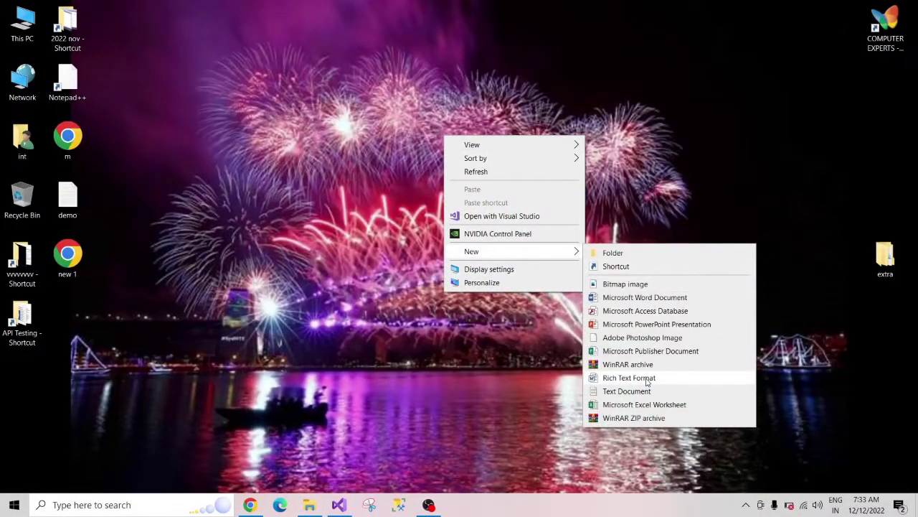
# Create a desktop text document named jquery and open it in Notepad.
pyautogui.click(646, 392)
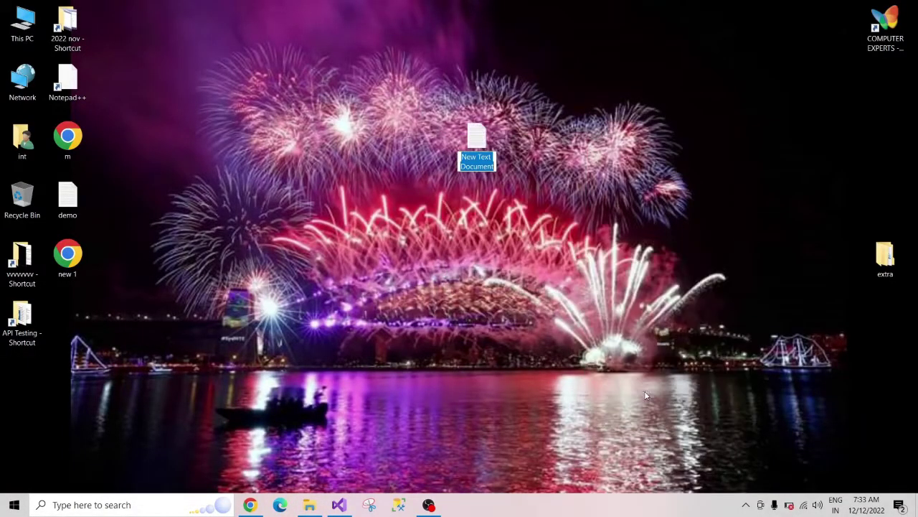
pyautogui.write('j')
pyautogui.write('o')
pyautogui.write('ery')
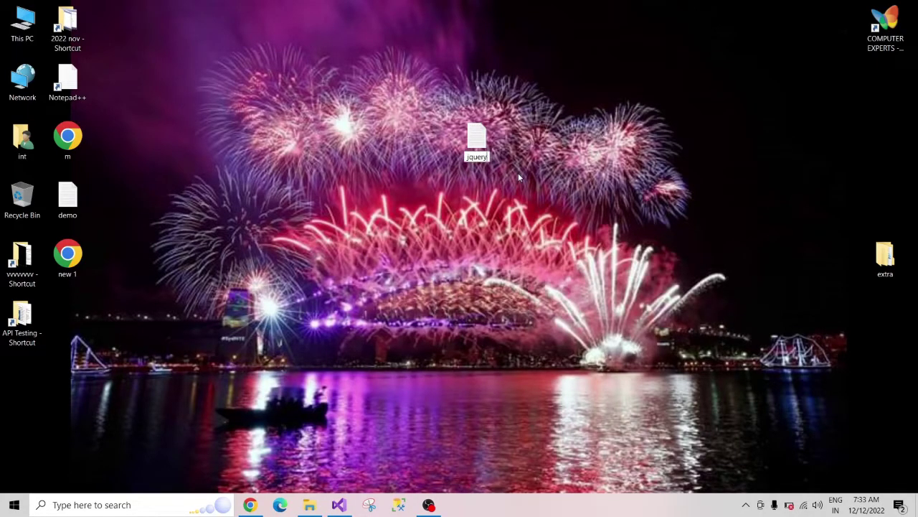
pyautogui.press('Return')
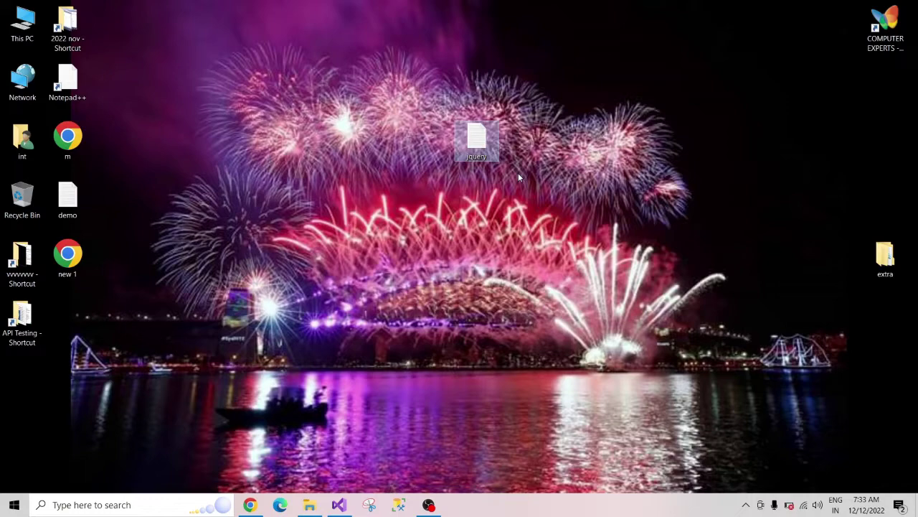
pyautogui.press('Return')
# Paste the jQuery 3.6.1 code and save the file to the desktop as jquery3.6.1.js.
pyautogui.hotkey('ctrl', 'v')
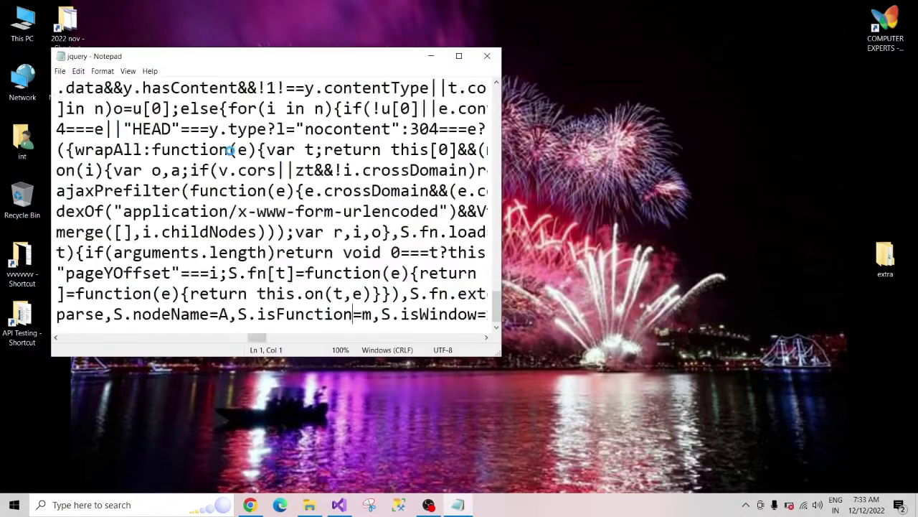
pyautogui.click(458, 56)
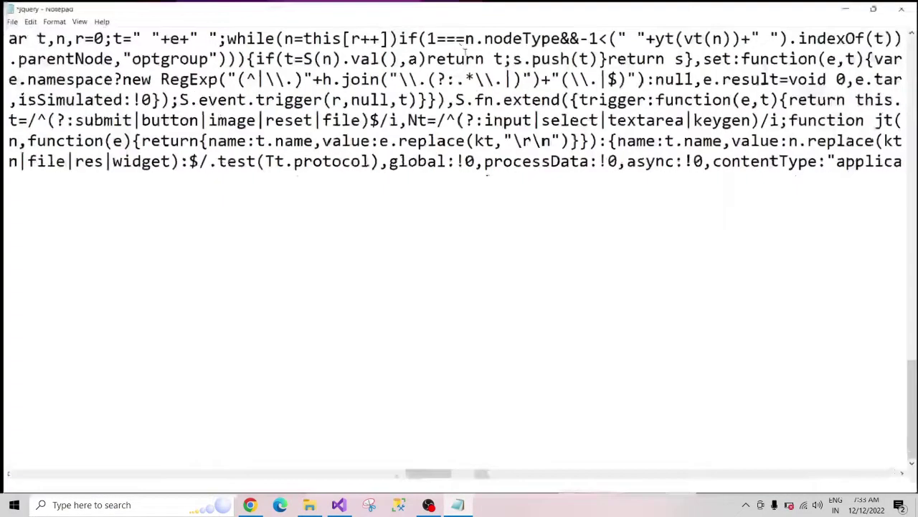
pyautogui.hotkey('ctrl', 's')
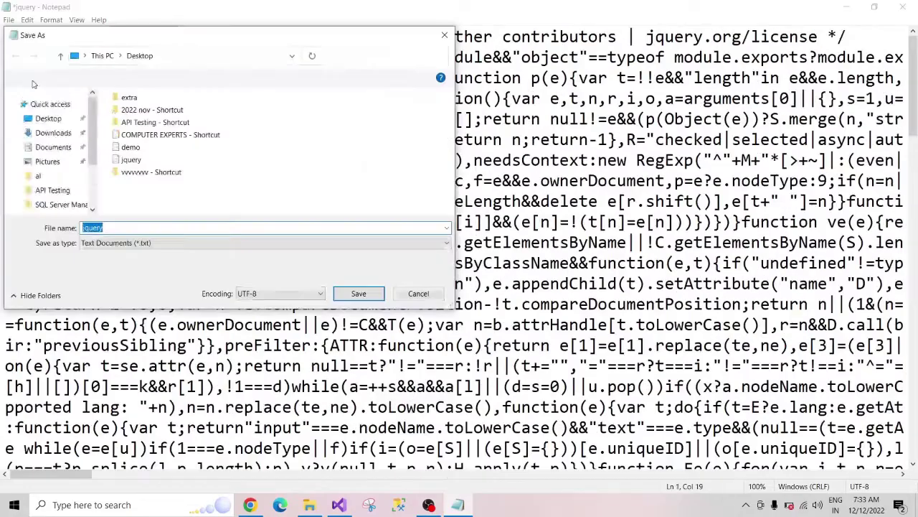
pyautogui.click(118, 228)
pyautogui.write('3.6.1.js')
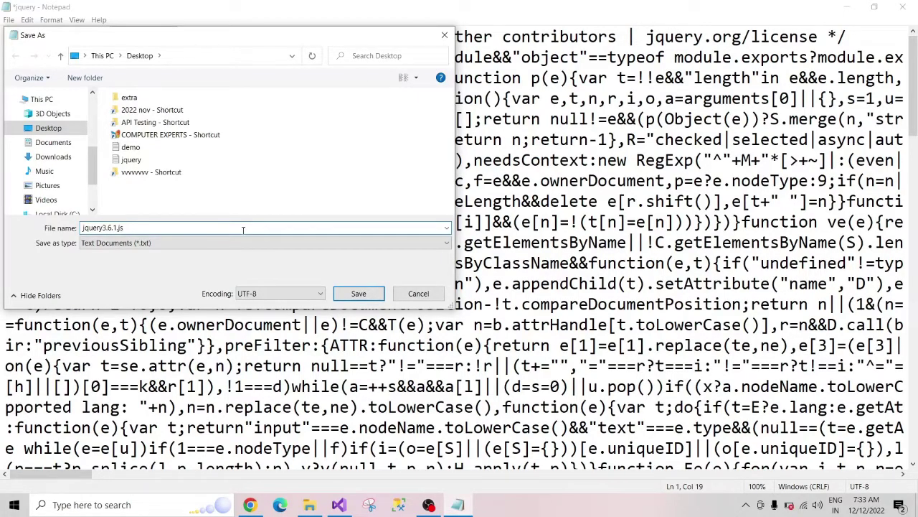
pyautogui.click(360, 293)
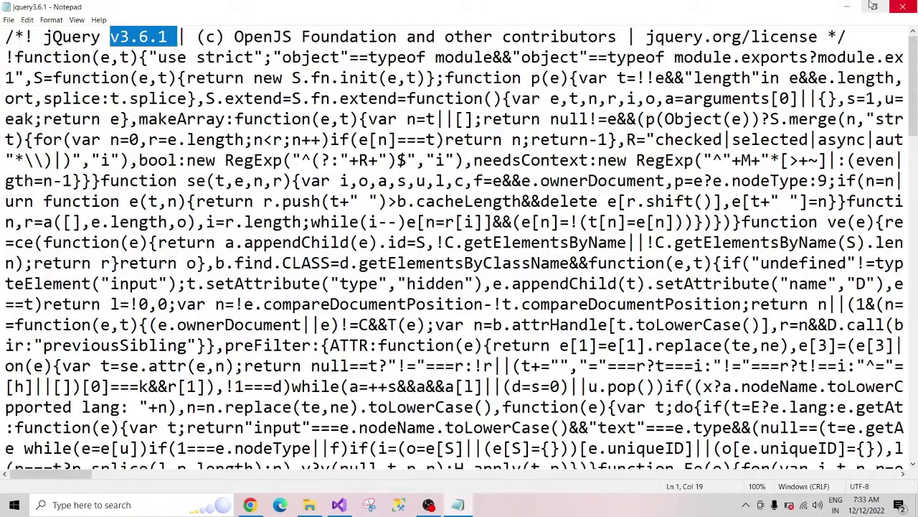
pyautogui.click(846, 6)
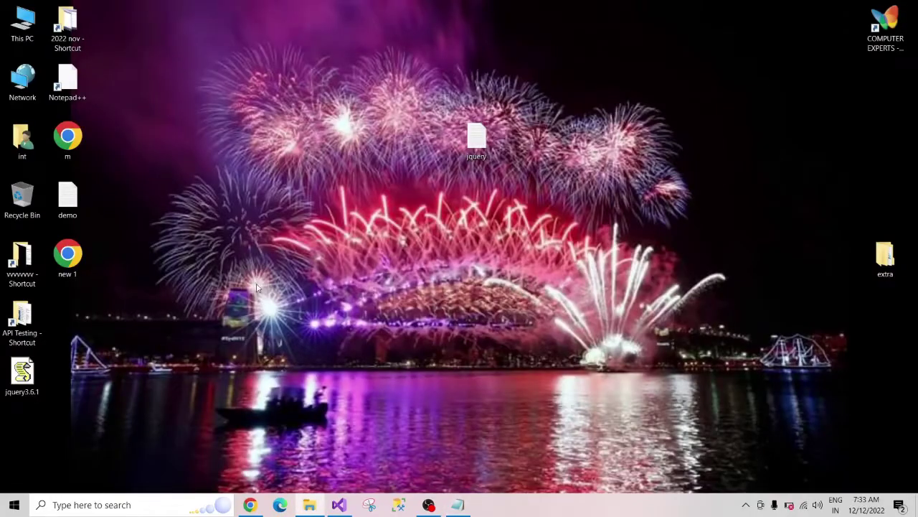
# Cut the jquery3.6.1 file from the desktop.
pyautogui.moveTo(21, 374)
pyautogui.mouseDown()
pyautogui.moveTo(140, 315)
pyautogui.moveTo(309, 56)
pyautogui.mouseUp()
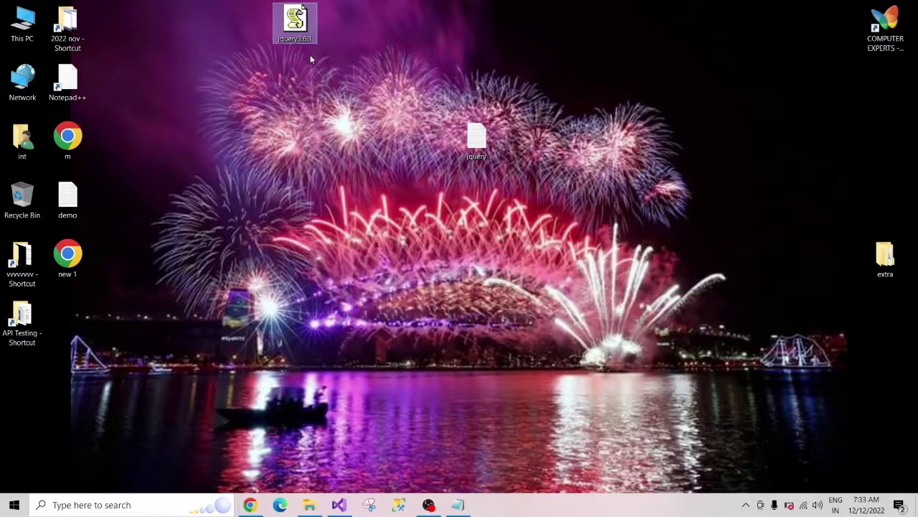
pyautogui.rightClick(296, 25)
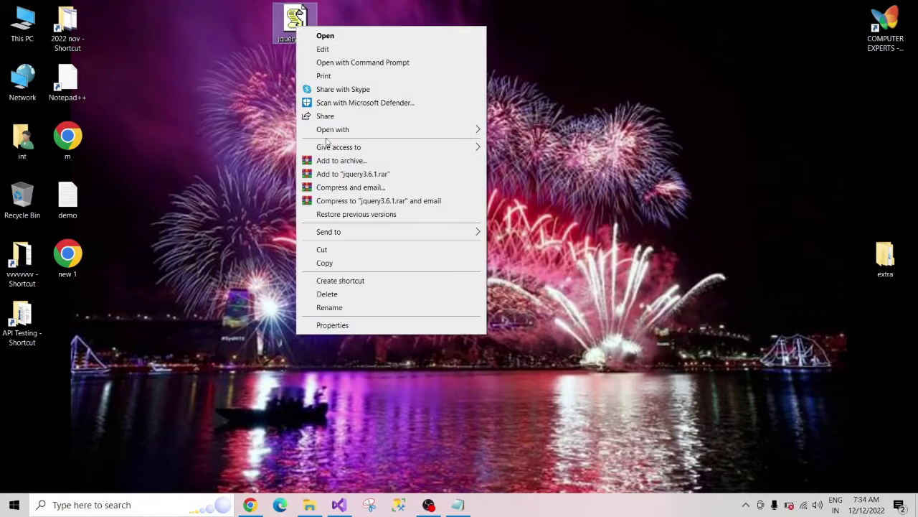
pyautogui.click(329, 251)
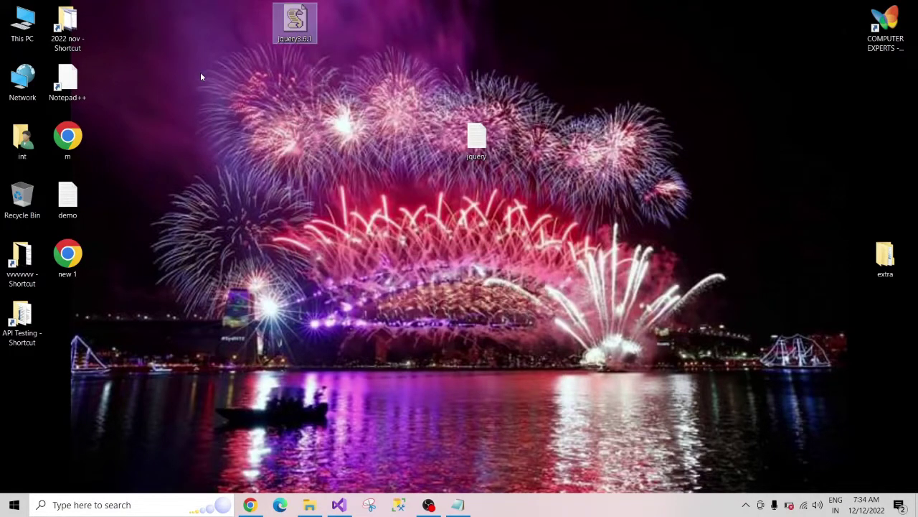
# Create a desktop folder named jquey and paste jquery3.6.1 into it.
pyautogui.rightClick(200, 72)
pyautogui.moveTo(228, 203)
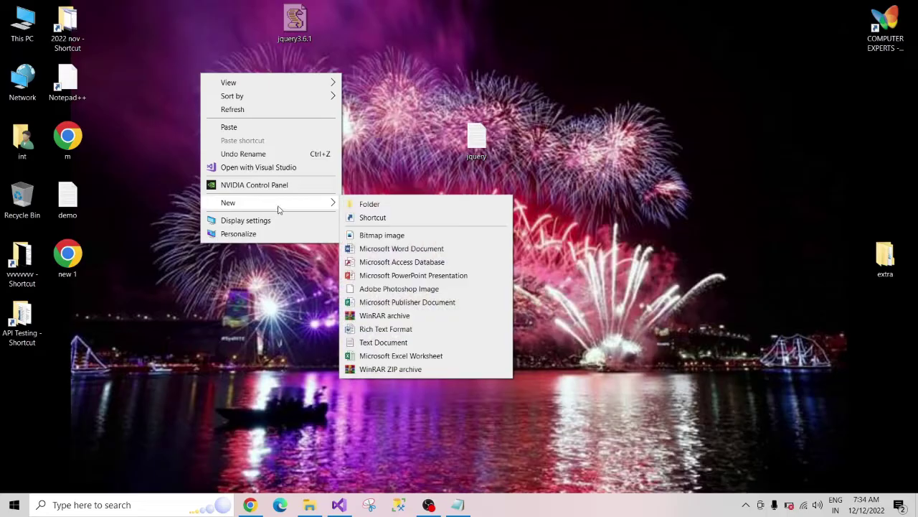
pyautogui.click(373, 208)
pyautogui.write('j')
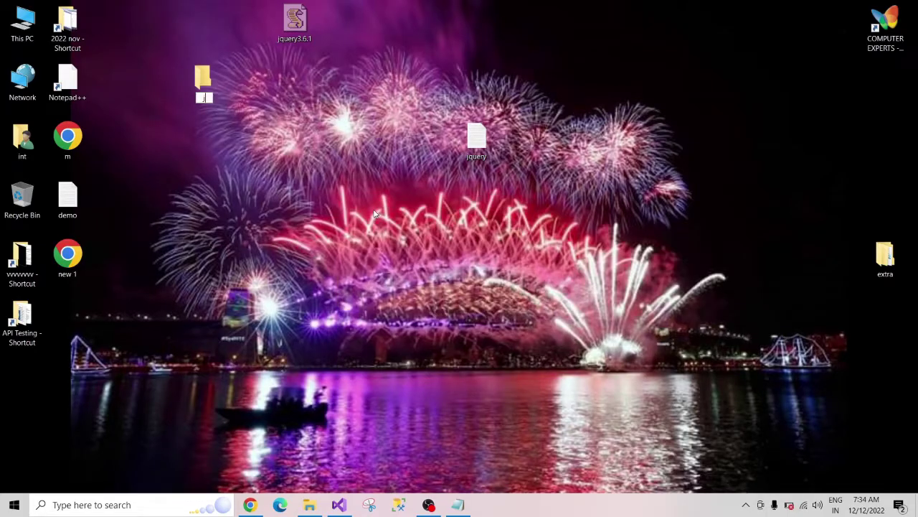
pyautogui.write('quey')
pyautogui.press('Return')
pyautogui.press('Return')
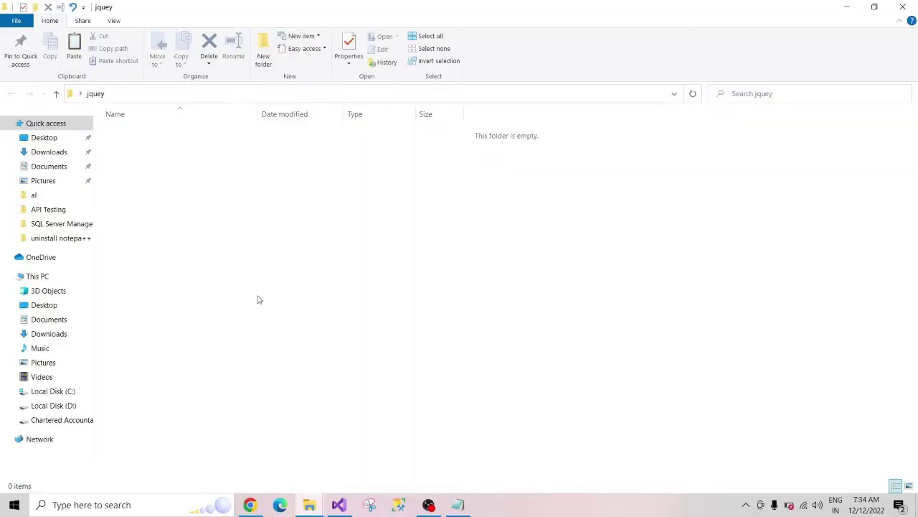
pyautogui.hotkey('ctrl', 'v')
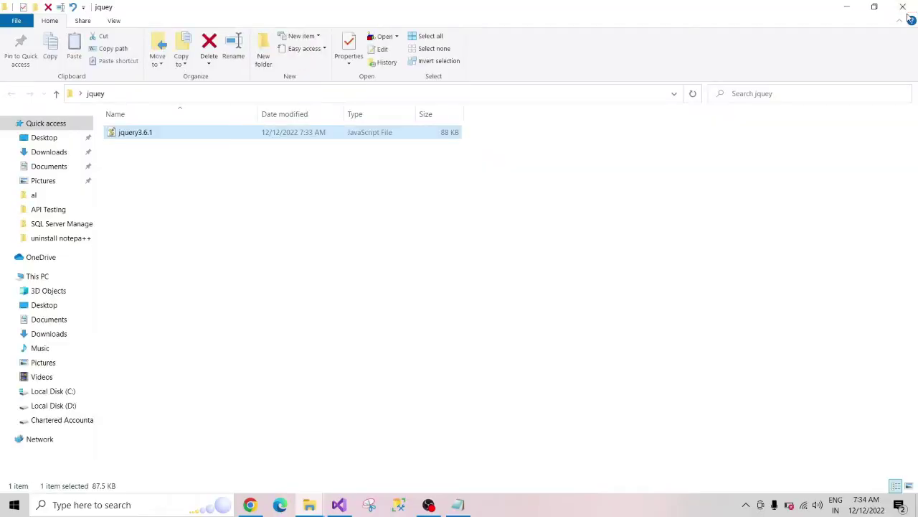
pyautogui.click(903, 7)
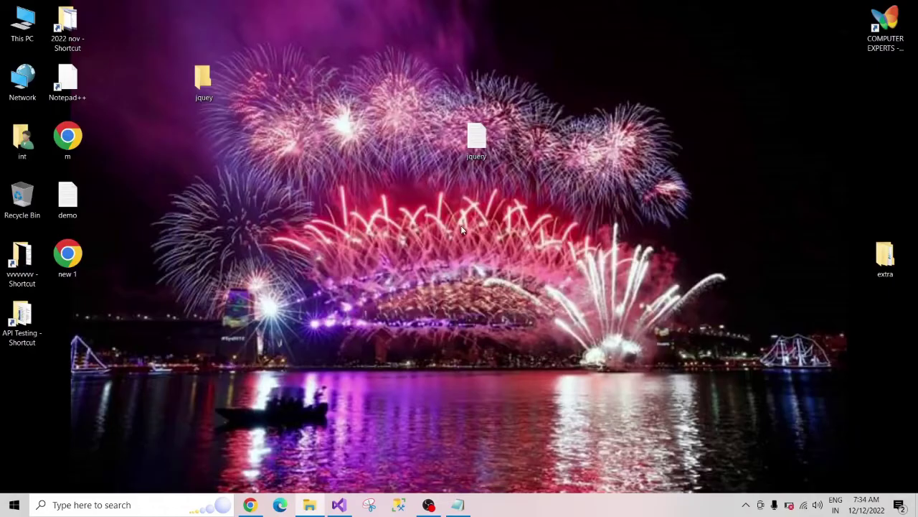
pyautogui.click(342, 506)
pyautogui.click(130, 157)
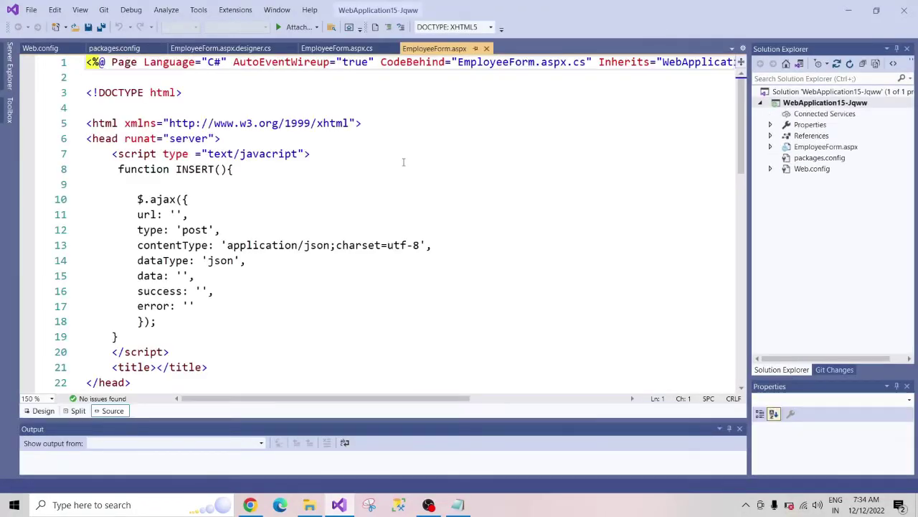
pyautogui.click(195, 151)
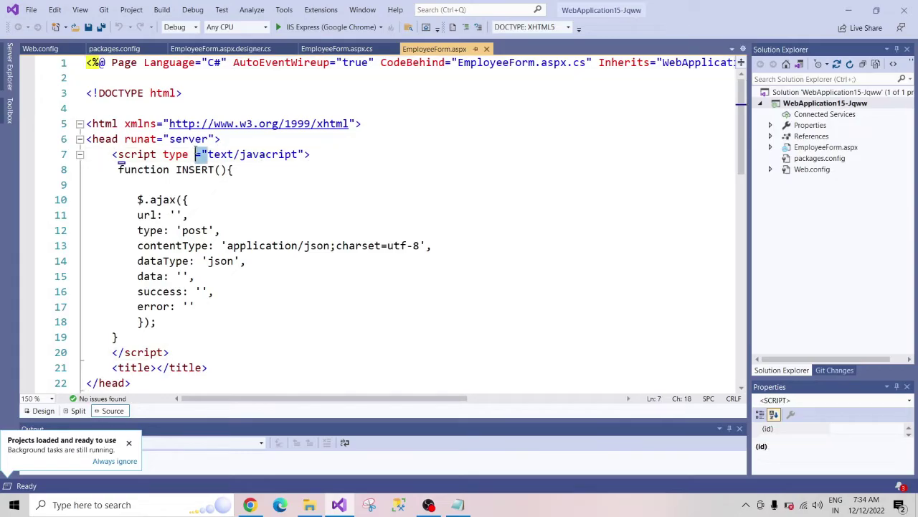
pyautogui.click(188, 201)
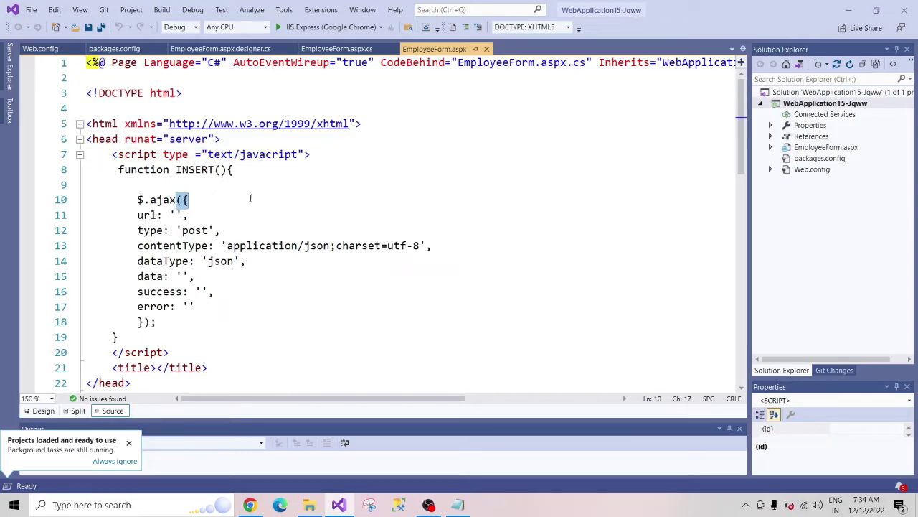
pyautogui.click(328, 185)
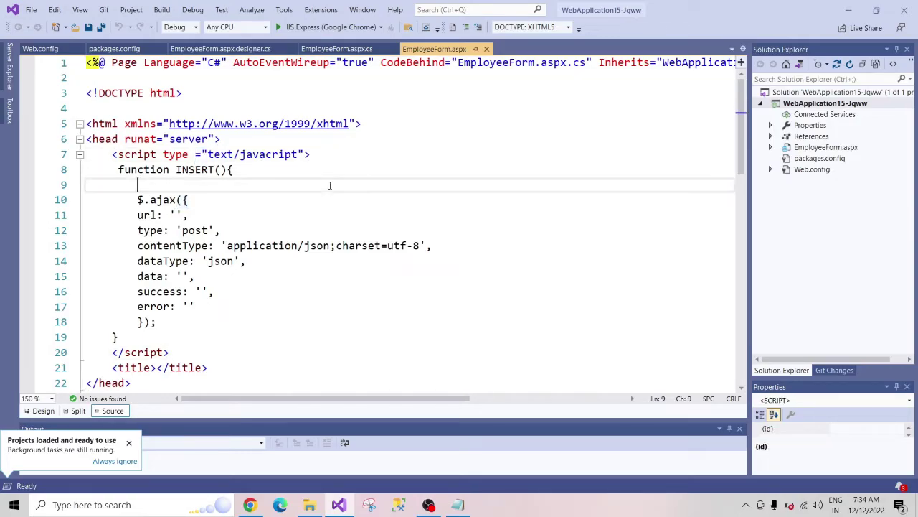
# Copy jquery3.6.1 from the jquey folder and bring Visual Studio back up.
pyautogui.click(802, 105)
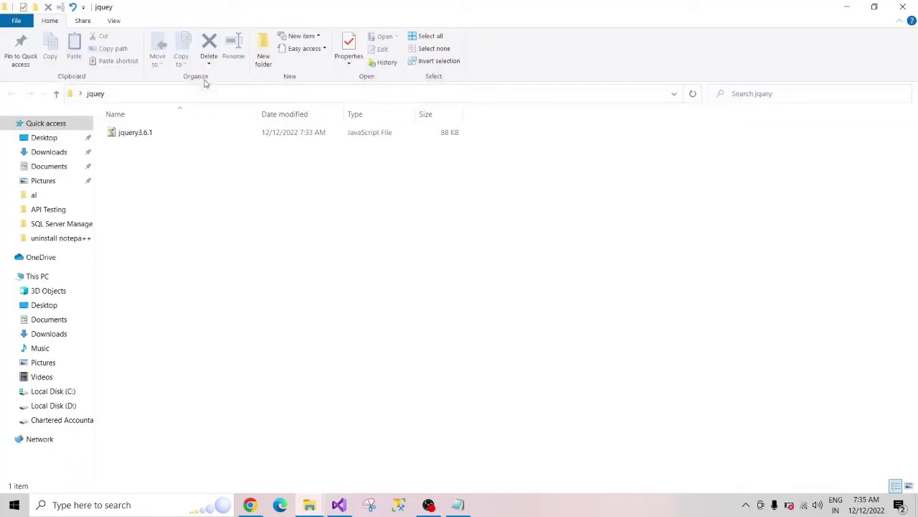
pyautogui.click(148, 135)
pyautogui.rightClick(144, 134)
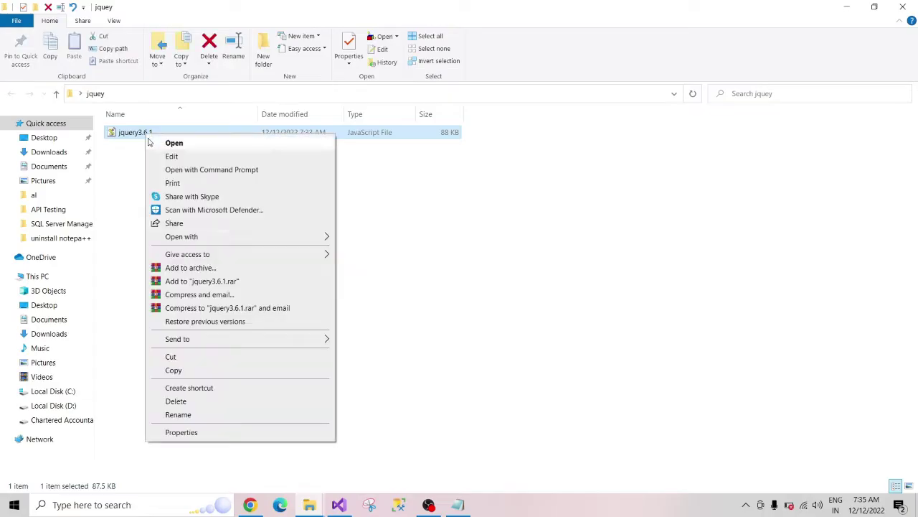
pyautogui.click(173, 370)
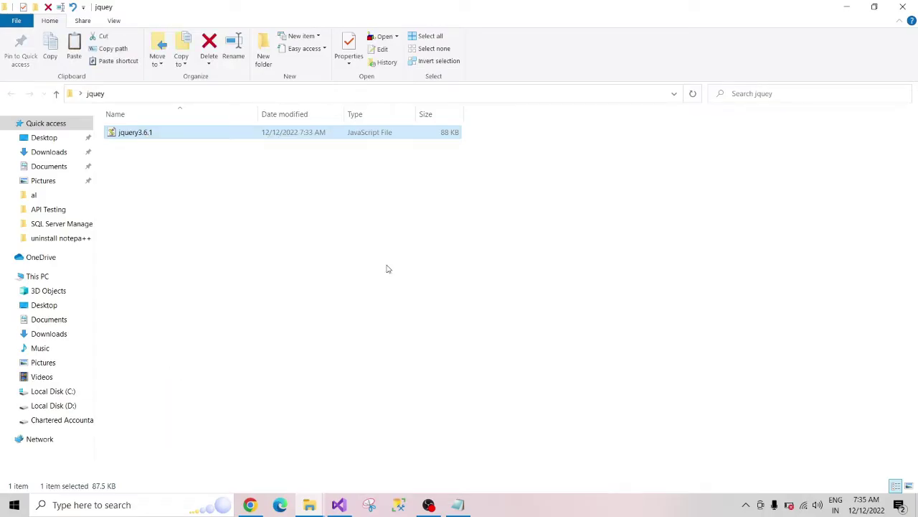
pyautogui.click(847, 8)
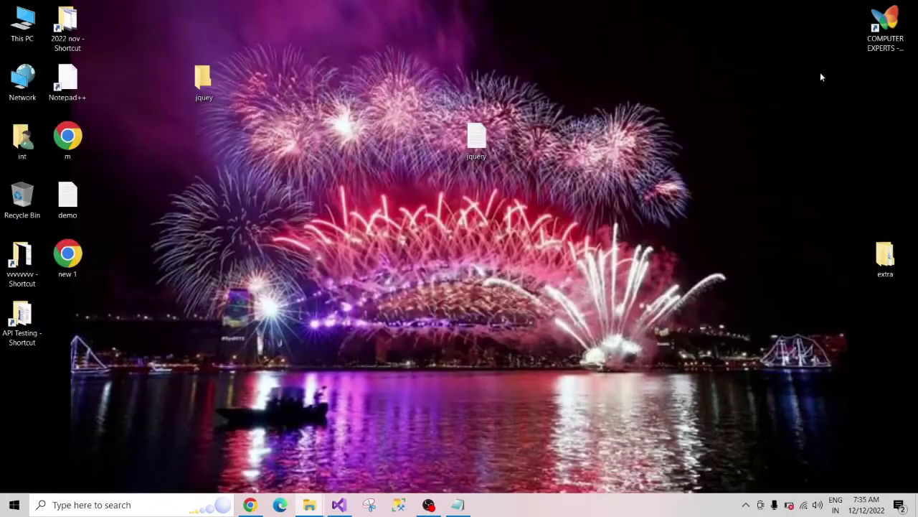
pyautogui.click(340, 505)
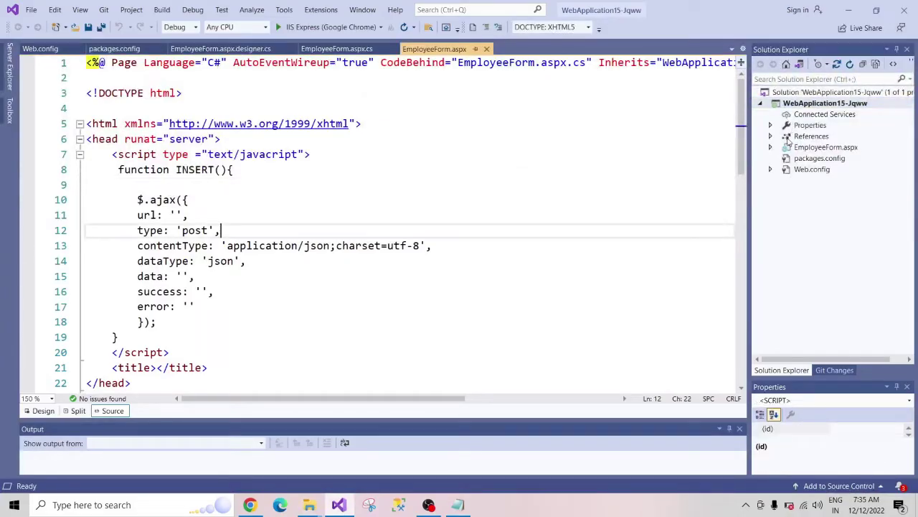
# Paste jquery3.6.1.js into the WebApplication15-Jqww project in Solution Explorer.
pyautogui.press('Down')
pyautogui.press('Down')
pyautogui.press('Down')
pyautogui.press('End')
pyautogui.click(802, 107)
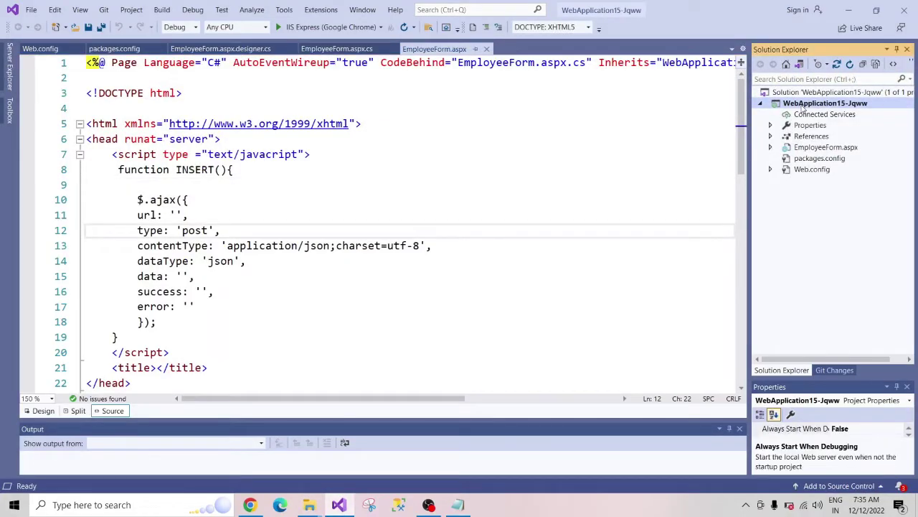
pyautogui.rightClick(802, 109)
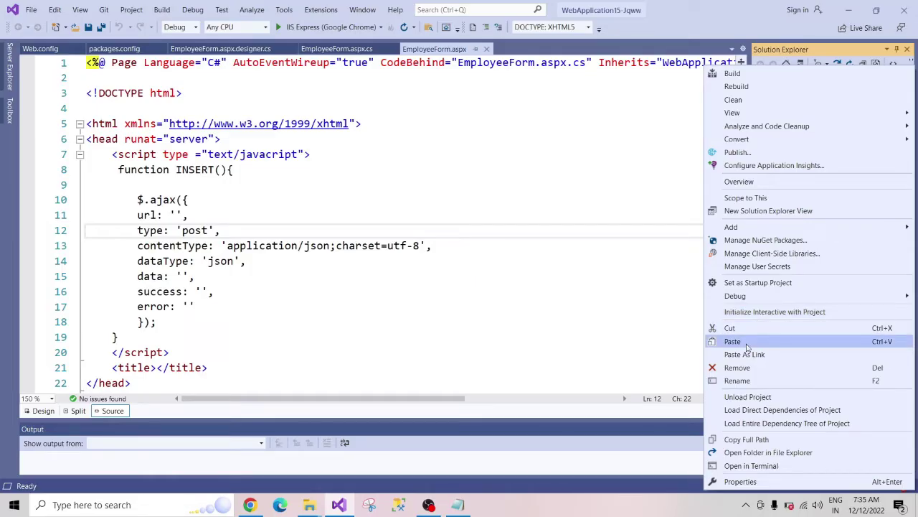
pyautogui.click(746, 343)
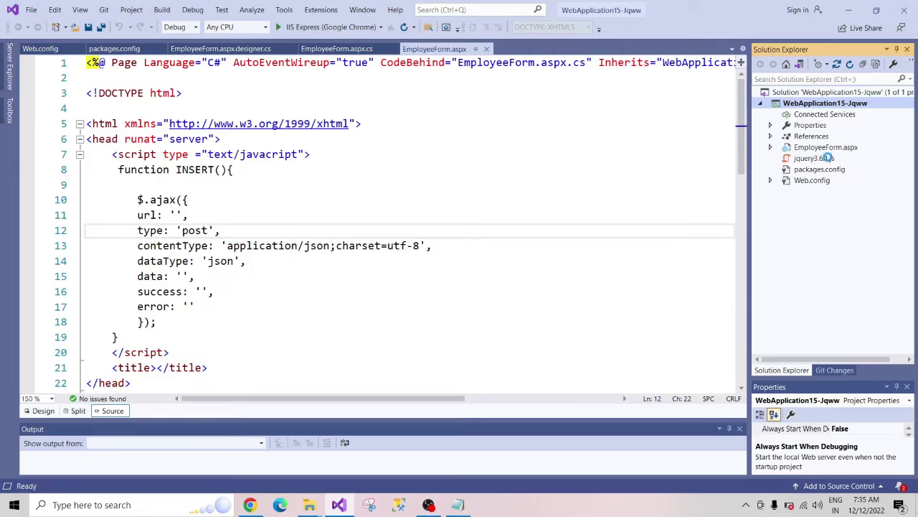
# Insert a blank line above the script tag in EmployeeForm.aspx's head.
pyautogui.click(260, 154)
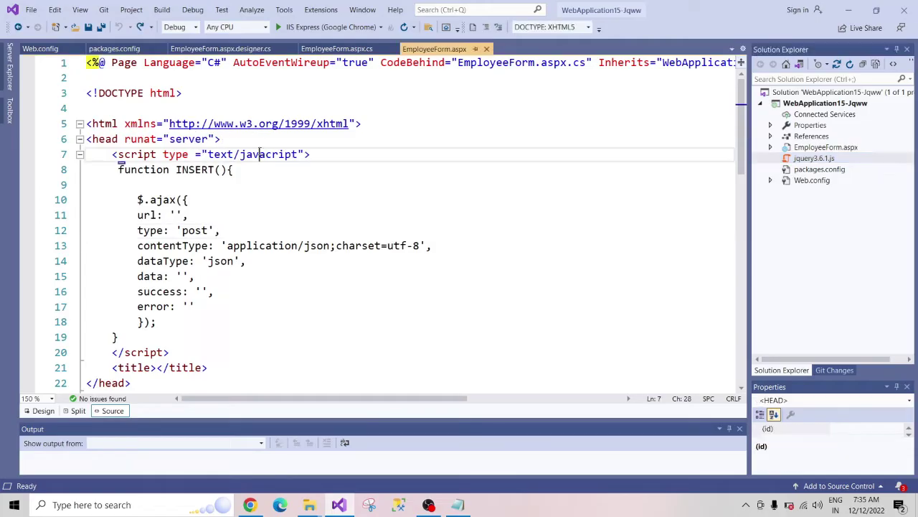
pyautogui.click(239, 139)
pyautogui.press('Return')
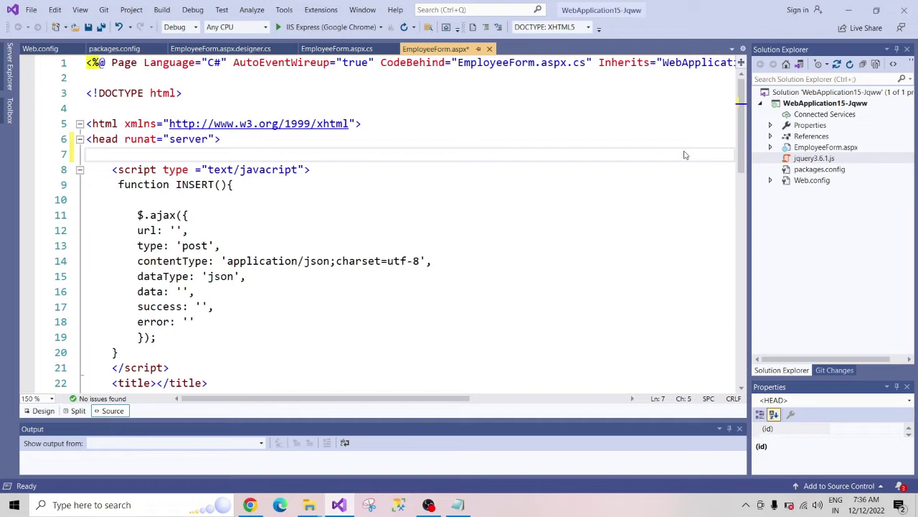
# Drop a jquery3.6.1.js script src tag on line 7, delete empty line 10, and save.
pyautogui.moveTo(813, 157); pyautogui.dragTo(120, 159)
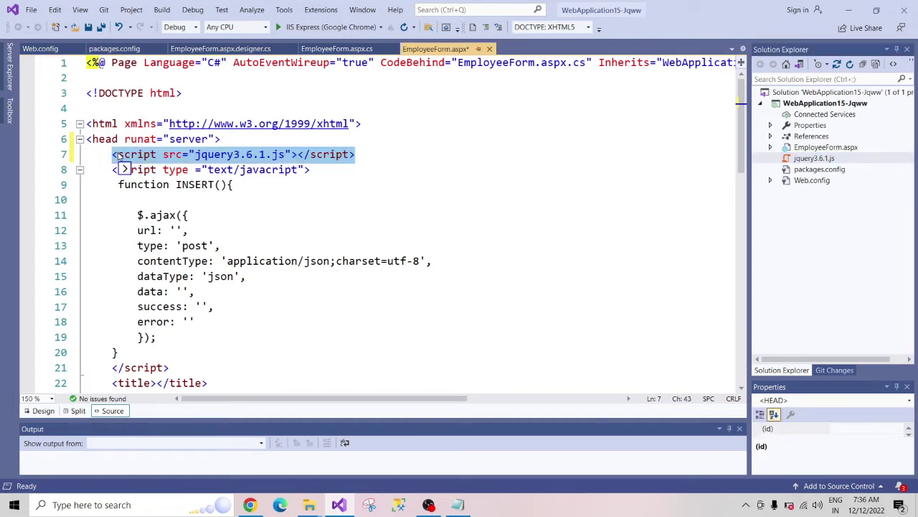
pyautogui.click(309, 192)
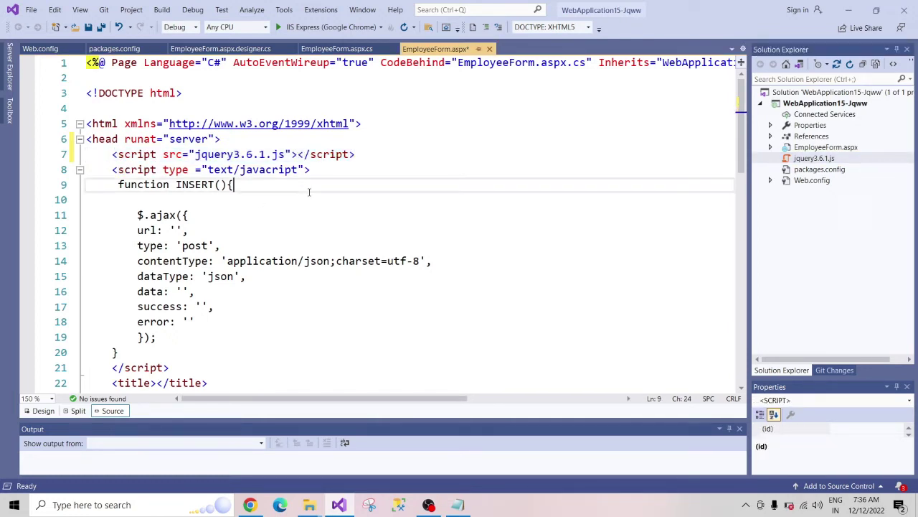
pyautogui.click(249, 231)
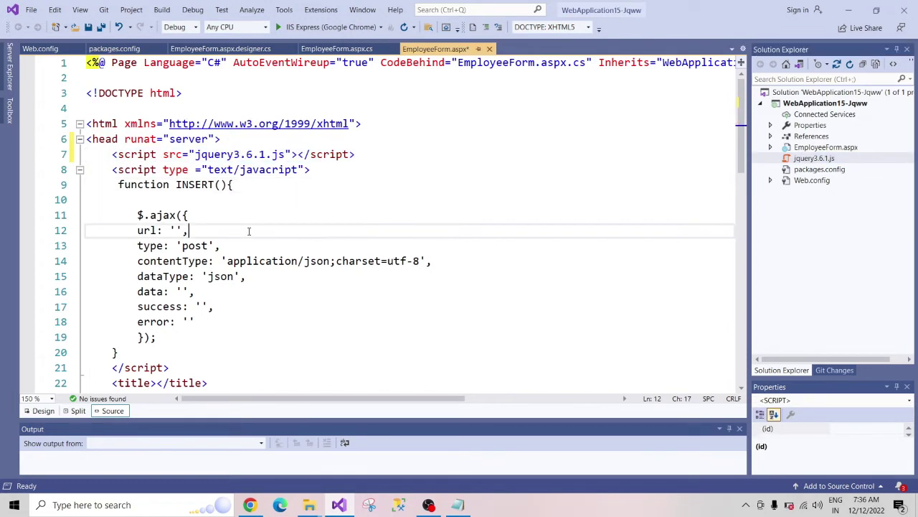
pyautogui.click(131, 198)
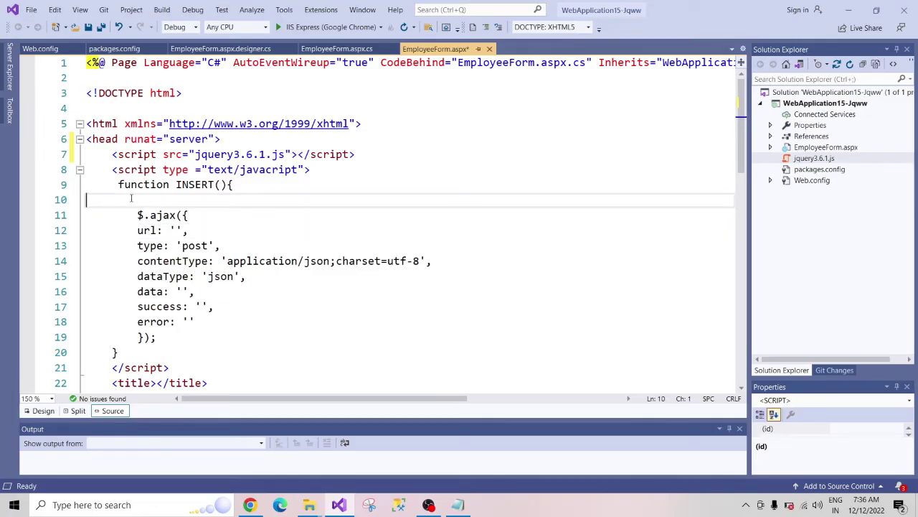
pyautogui.press('Delete')
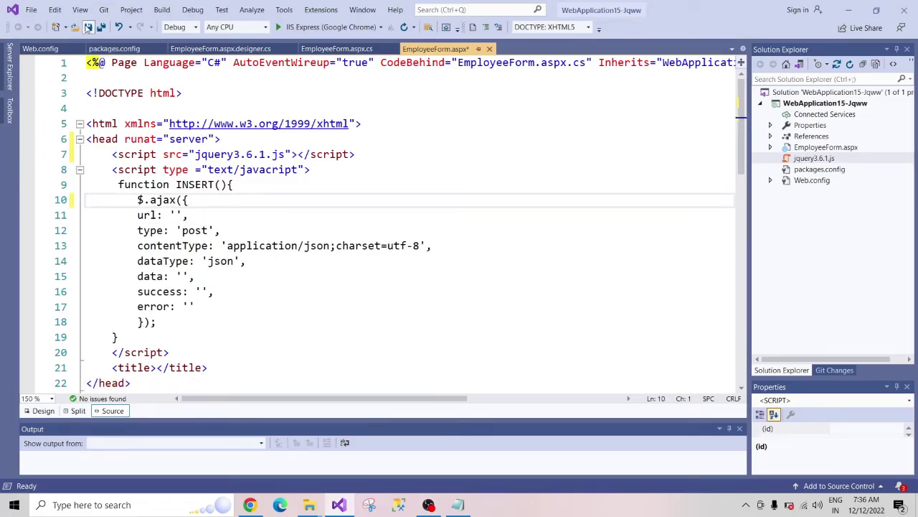
pyautogui.click(87, 27)
pyautogui.click(346, 214)
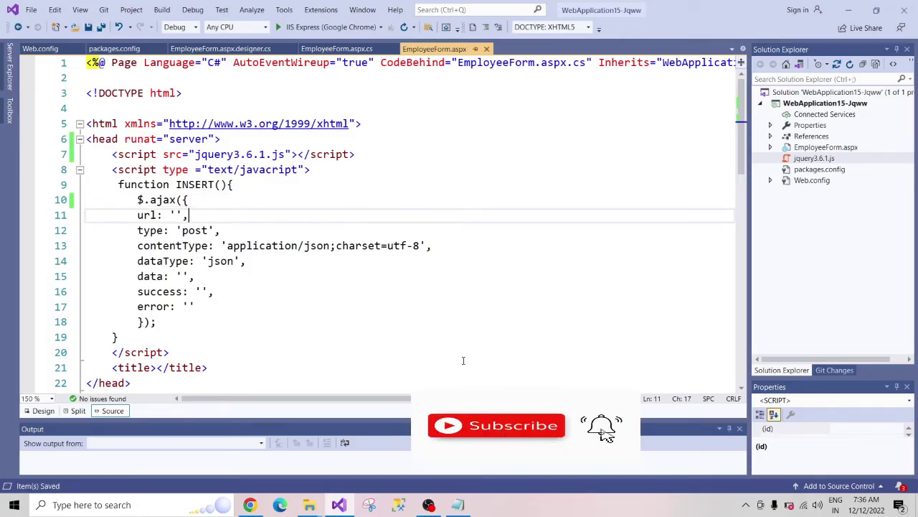
# Minimize Visual Studio to return to the desktop.
pyautogui.rightClick(815, 106)
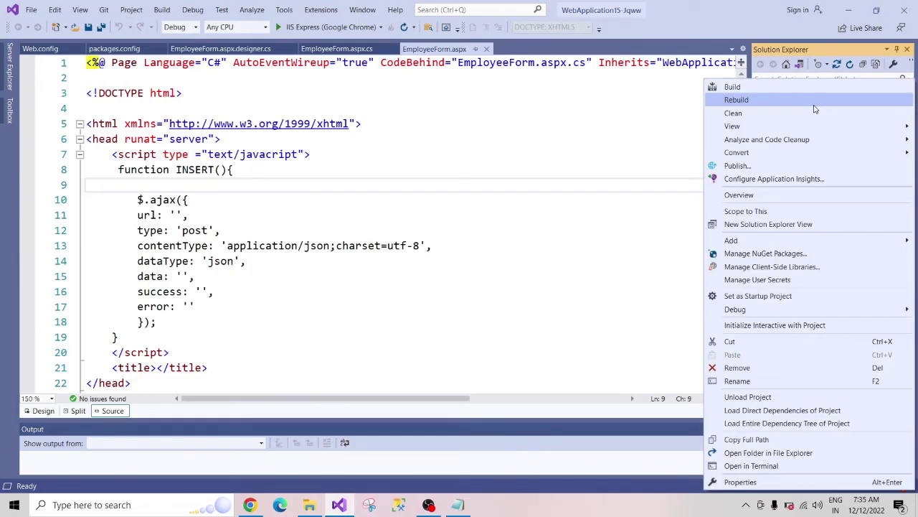
pyautogui.click(850, 9)
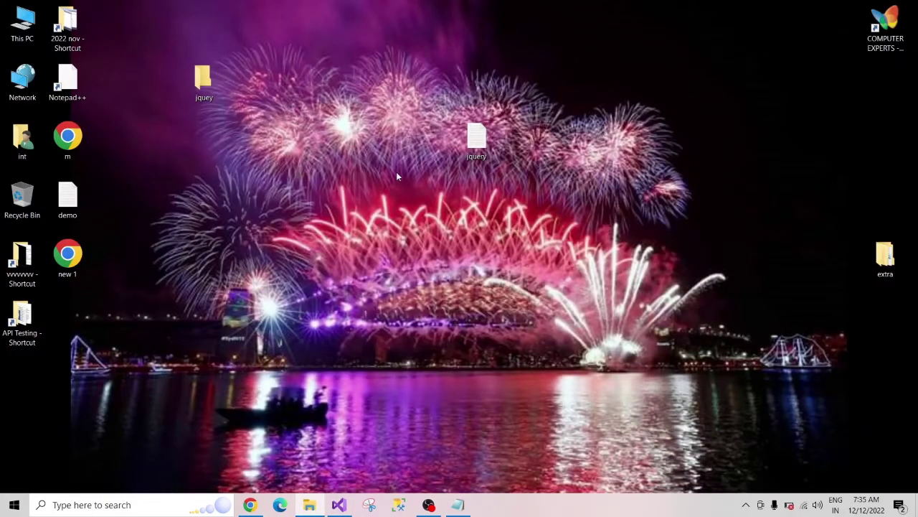